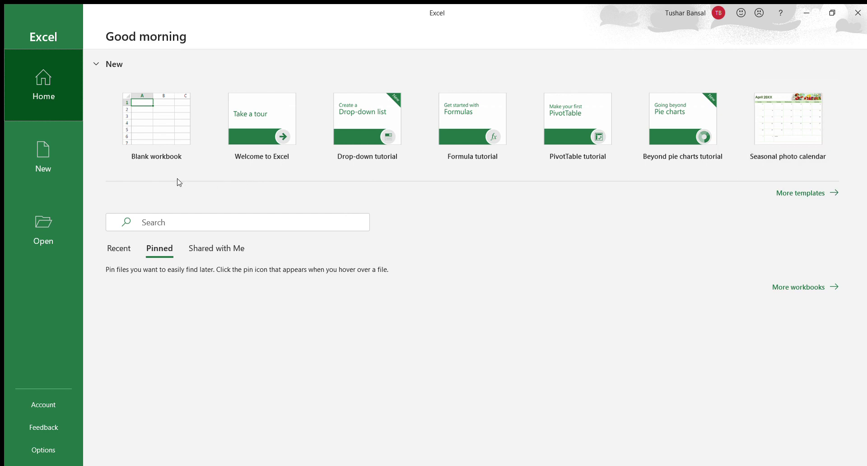
Create a new blank workbook
left_click(154, 141)
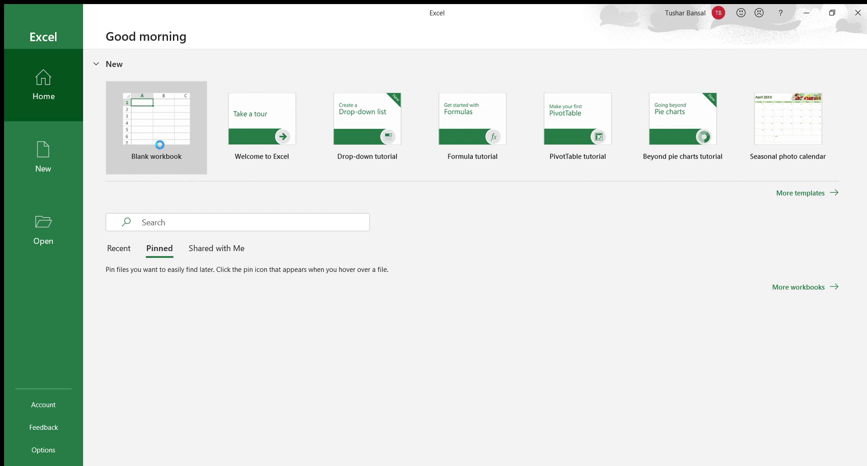
left_click(154, 143)
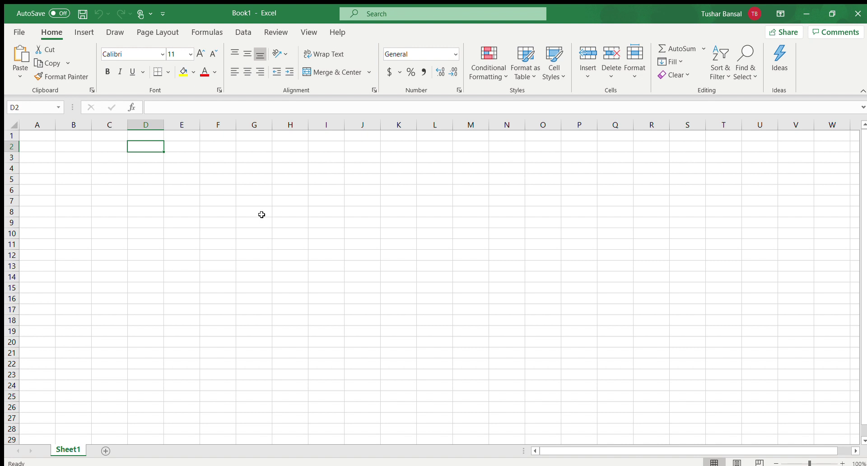
Examine the empty worksheet's grid by selecting single columns, rows 1 and 2, individual cells and a large block starting at A1
left_click(47, 129)
left_click(73, 126)
left_click(112, 128)
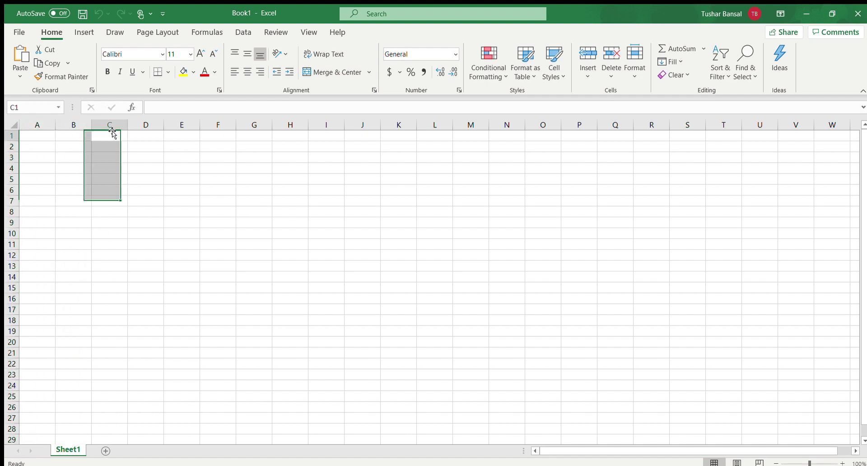
left_click(153, 128)
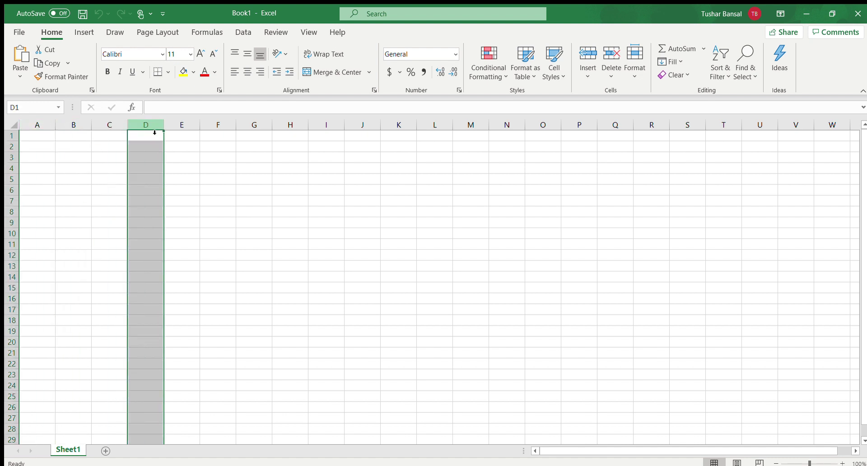
left_click(13, 136)
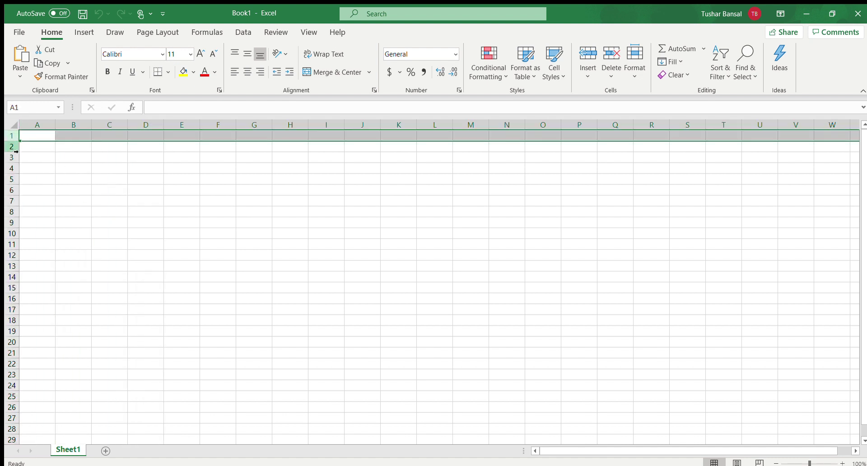
left_click(15, 149)
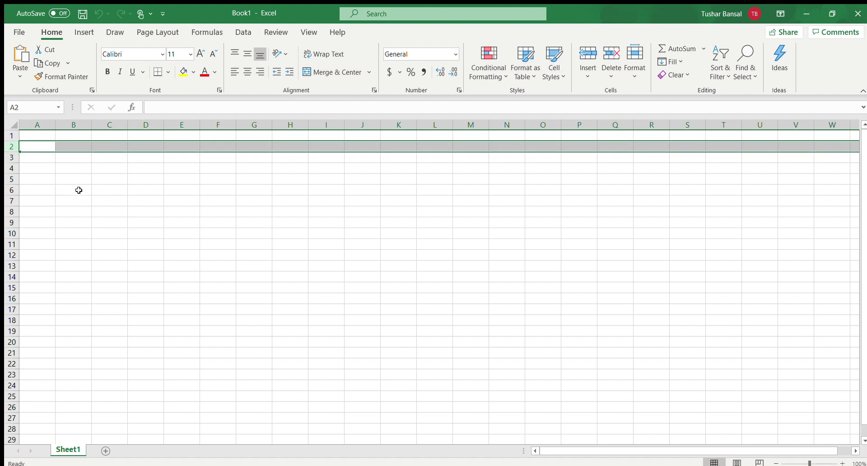
left_click(66, 146)
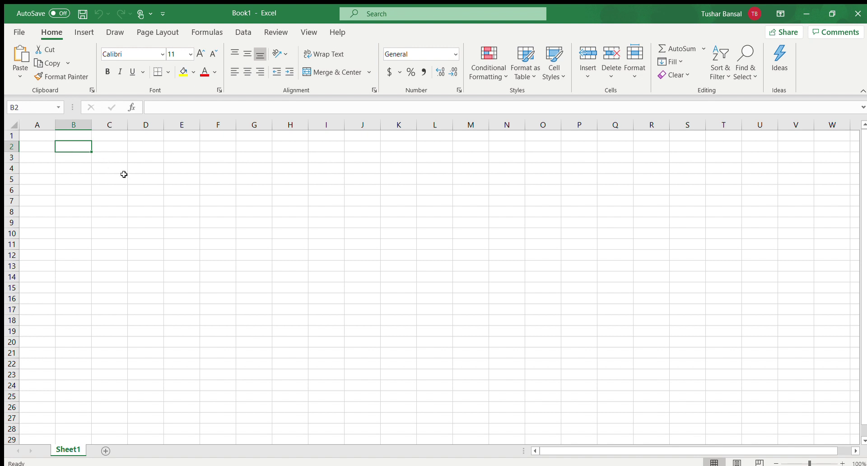
left_click(148, 168)
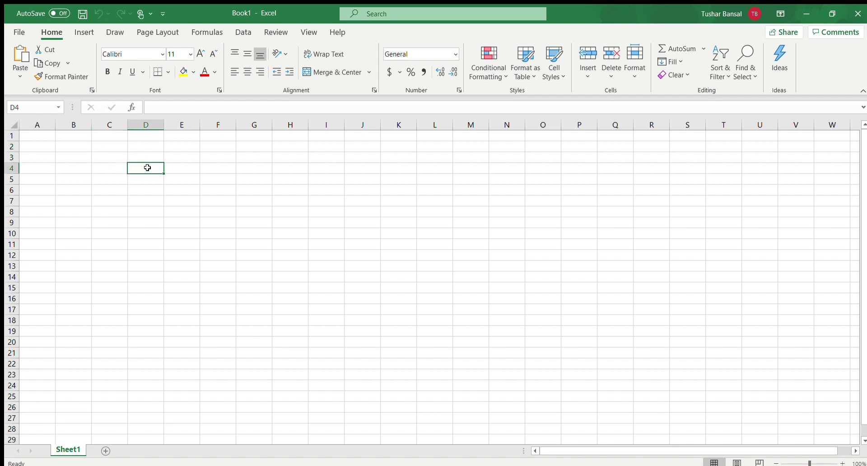
left_click(71, 147)
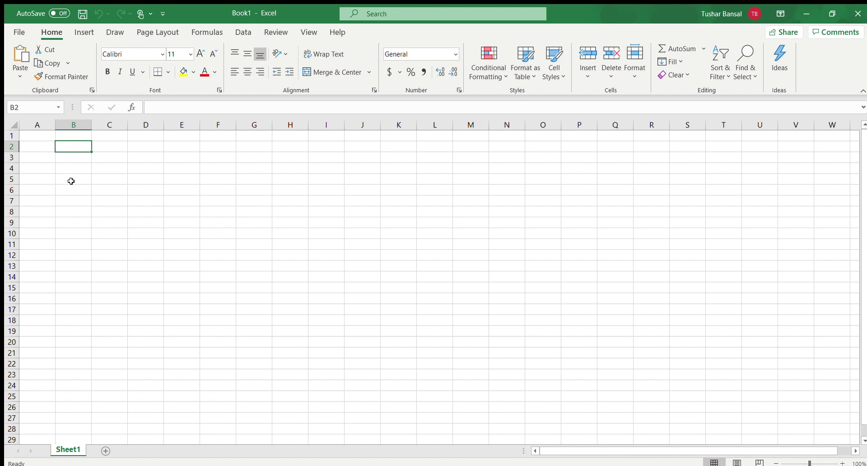
left_click_drag(32, 136, 628, 424)
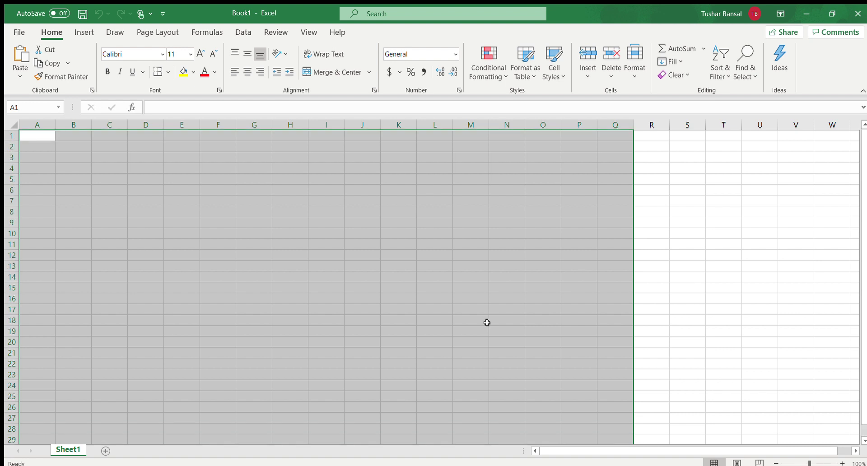
left_click(339, 202)
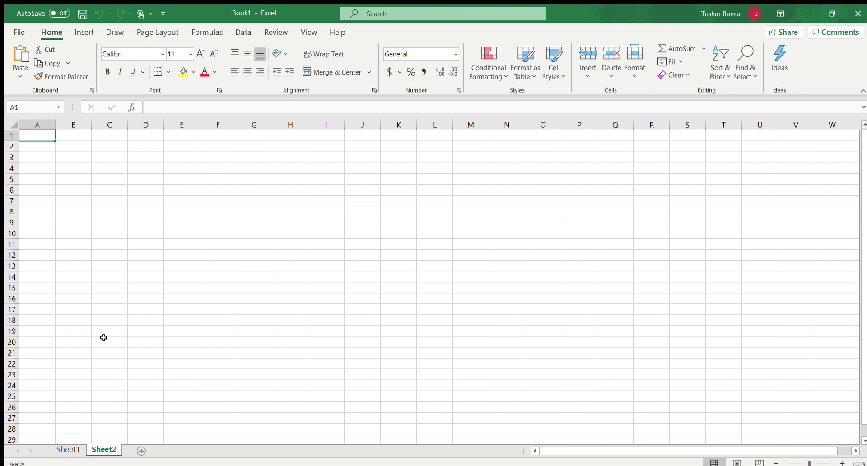
Rename Sheet1 as "Income Statement"
left_click(62, 447)
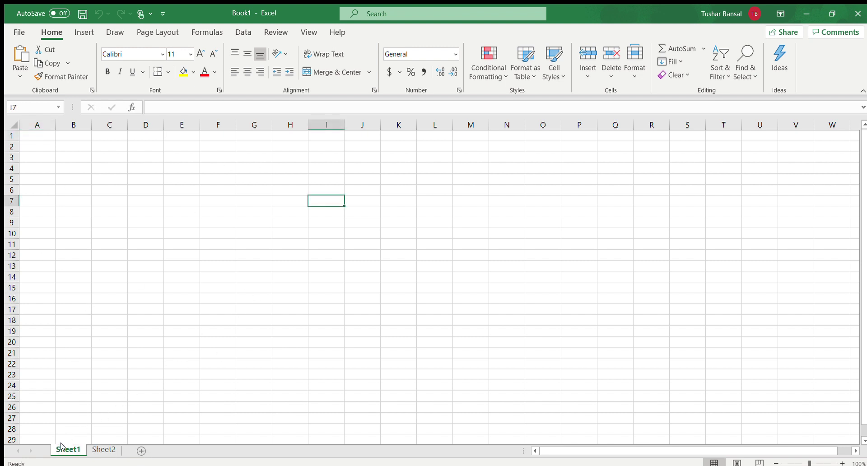
left_click(113, 449, "ctrl")
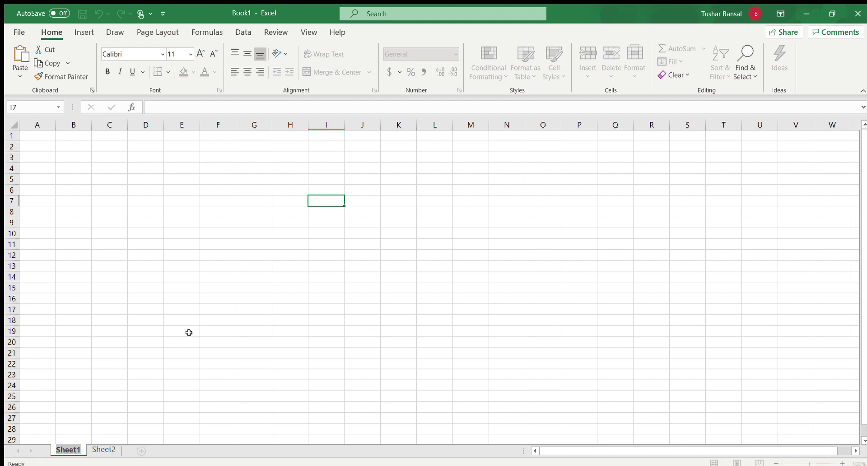
type("Income St")
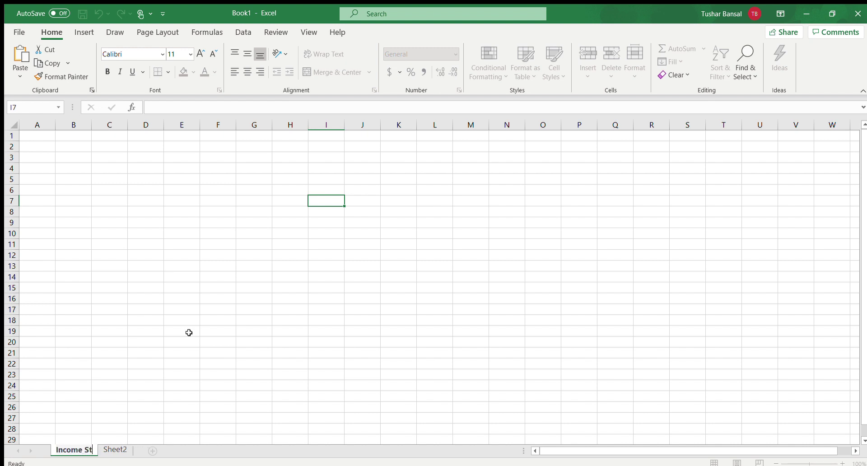
type("atement")
left_click(194, 343)
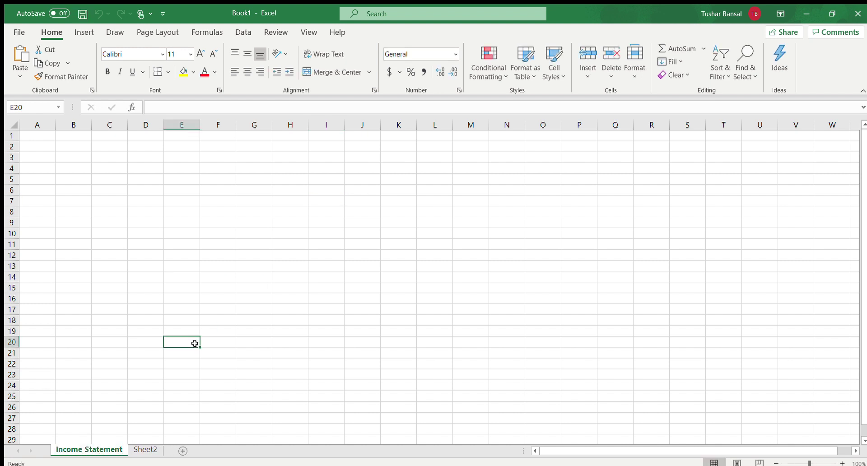
Rename Sheet2 as "PNL" and return to the Income Statement sheet
left_click(145, 450)
type("P")
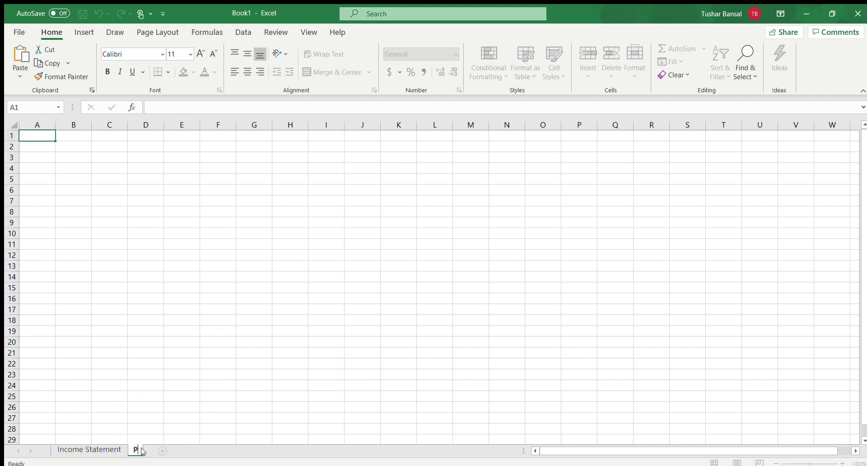
type("NL")
left_click(299, 383)
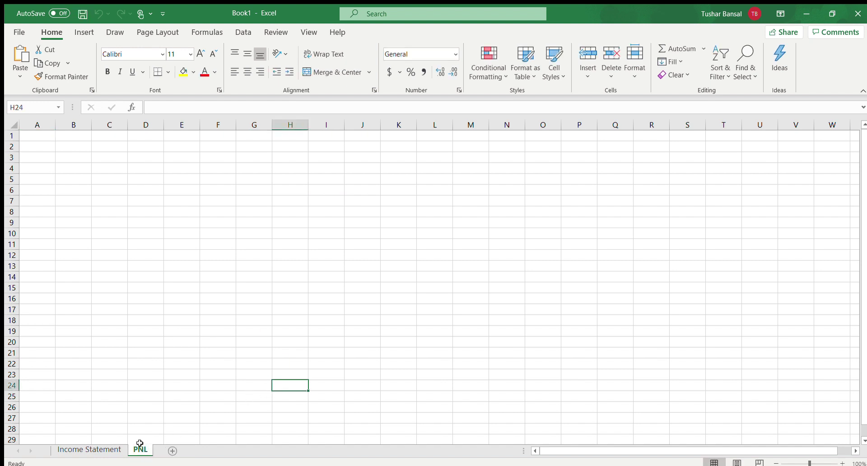
left_click(77, 450)
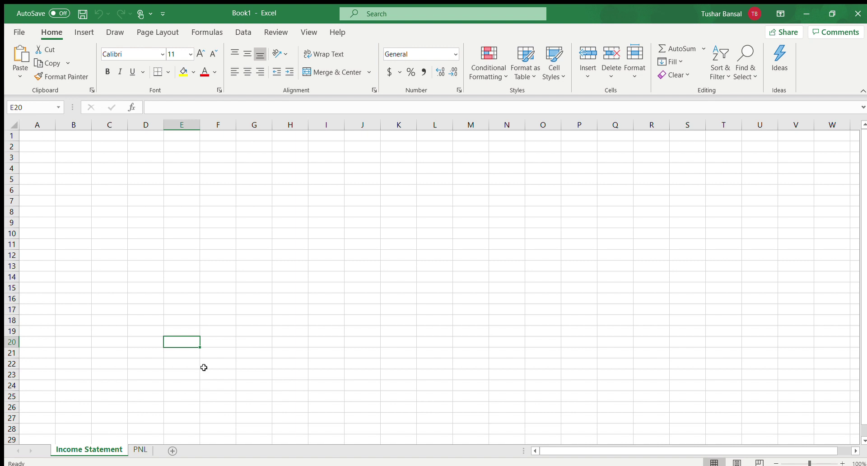
Enter "Inventory" as the heading in cell A1
left_click(67, 149)
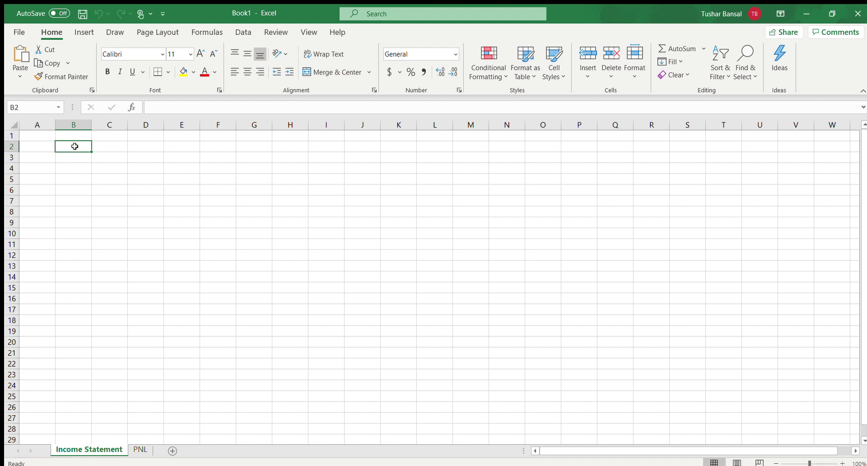
left_click(47, 135)
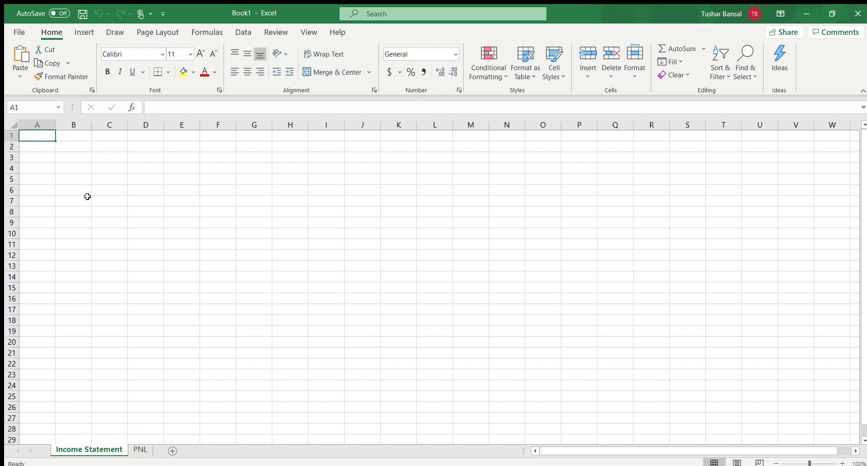
type("Inventory")
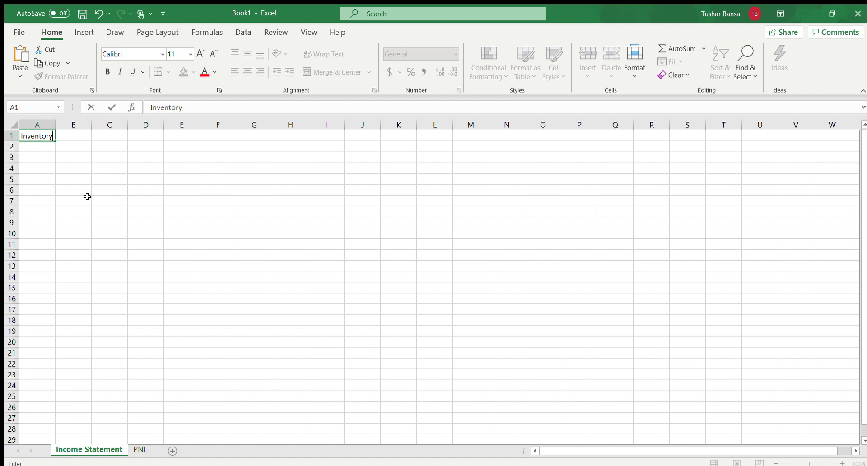
left_click(36, 148)
Replace the heading in A1 with "Item" and enter "Pencils" below it in A2
left_click(44, 135)
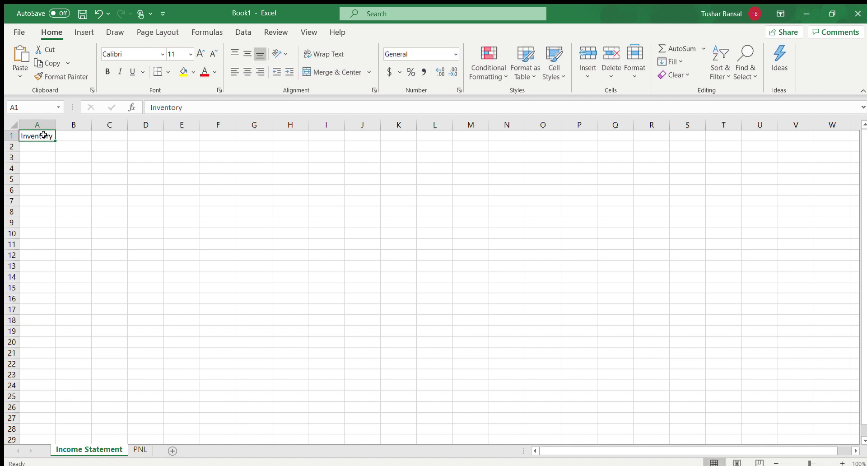
type("Item")
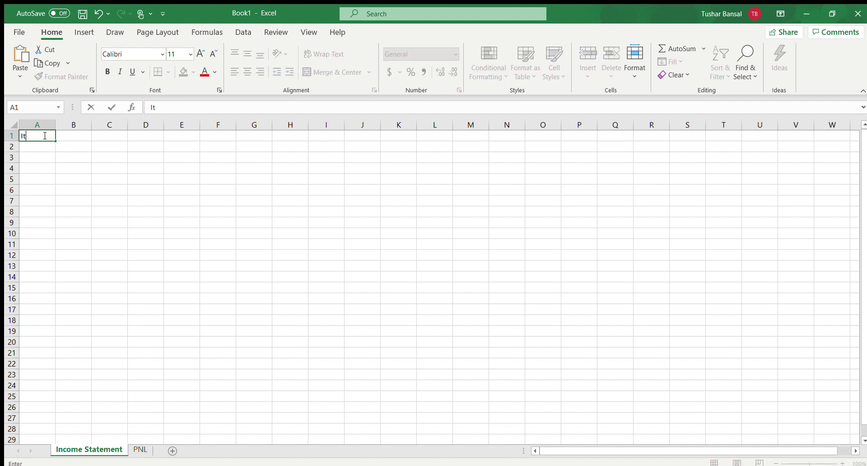
left_click(38, 146)
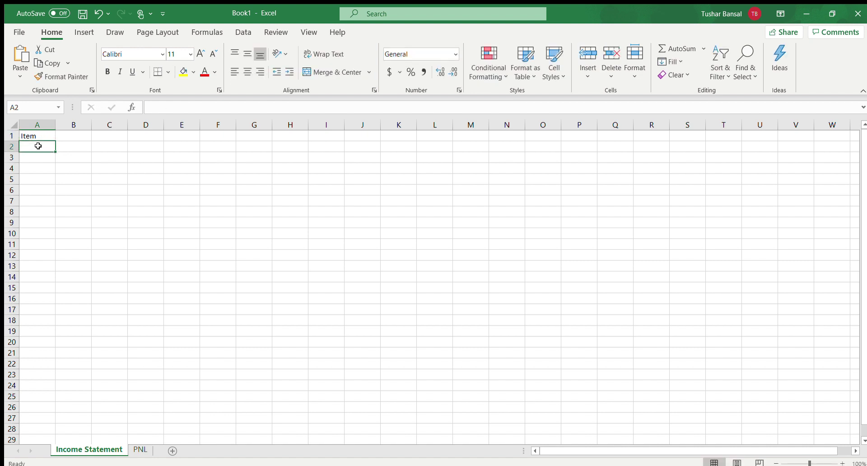
type("Pencils")
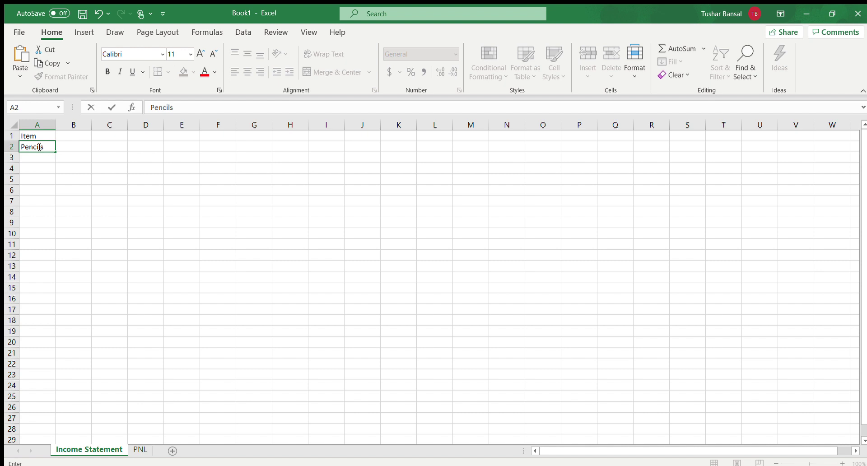
Enter 12 in B2 beside Pencils, and replace it with the word "twelve"
left_click(75, 151)
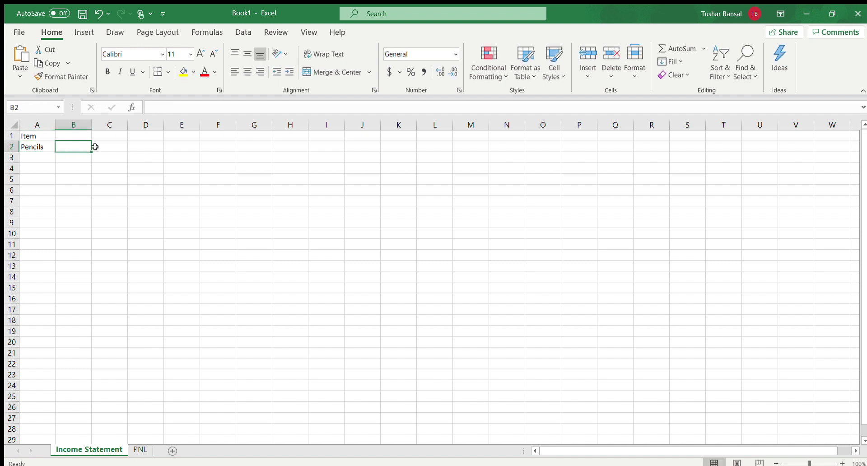
type("12")
key("Return")
key("Up")
type("twelve")
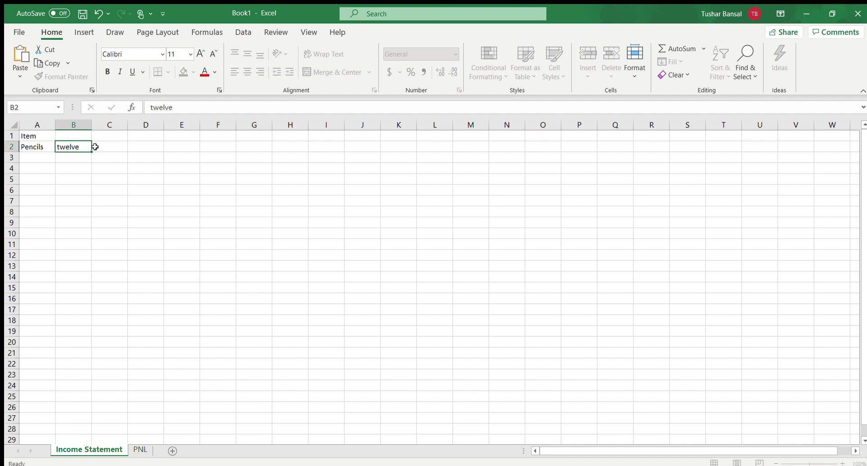
key("Return")
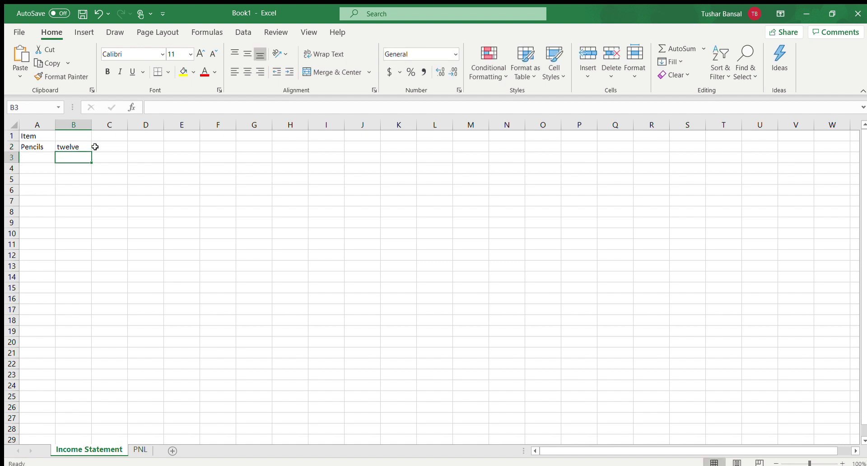
Enter the symbols *, = and + in cells C2 to C4 and the text 1+1 in C5
left_click(109, 147)
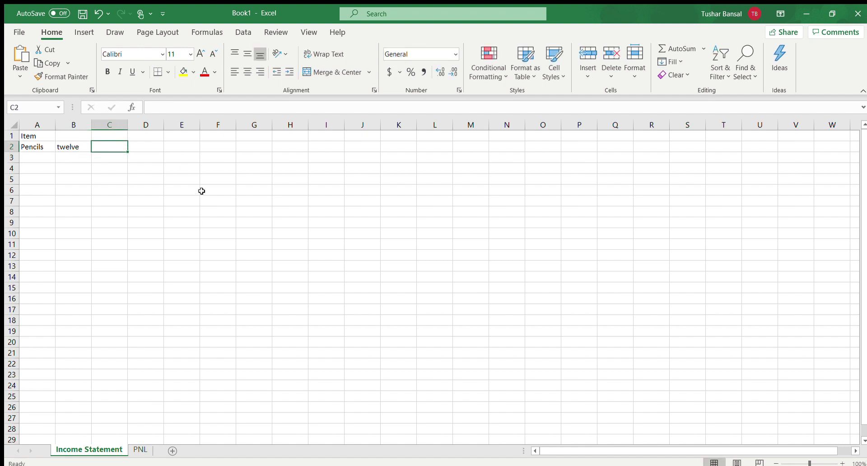
type("*")
key("Return")
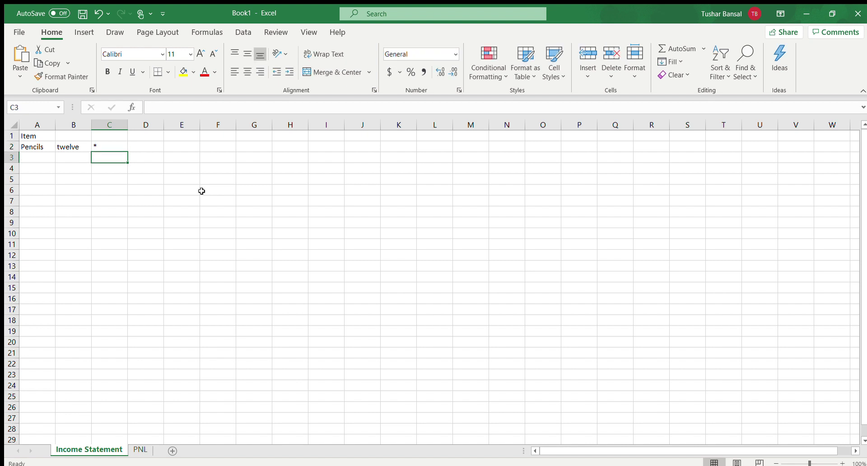
type("=")
key("Return")
type("+")
key("Return")
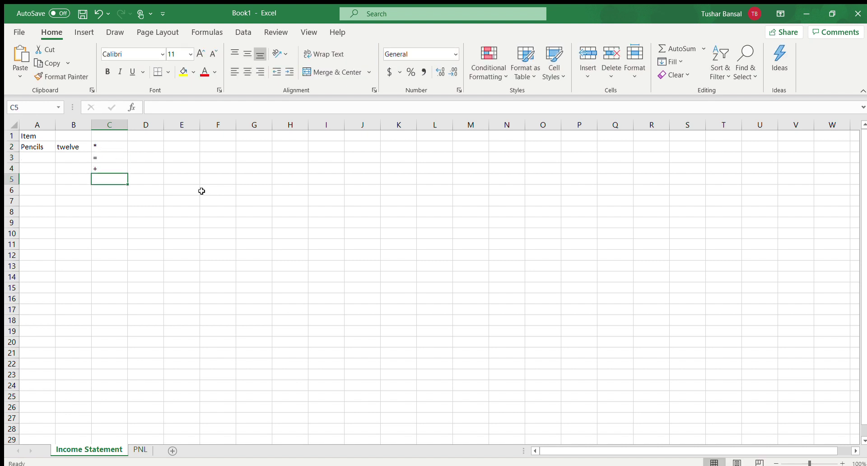
type("1+1")
key("Return")
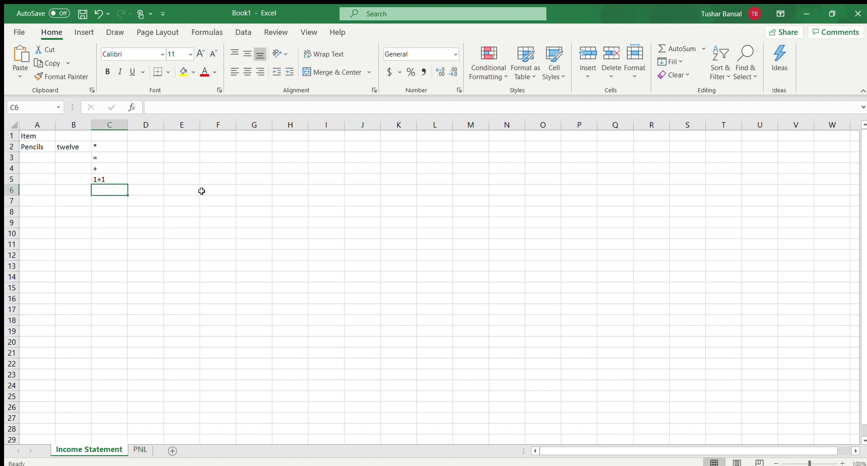
Inspect the stored content of cell C5 and compare it with the neighbouring cell D5
key("Up")
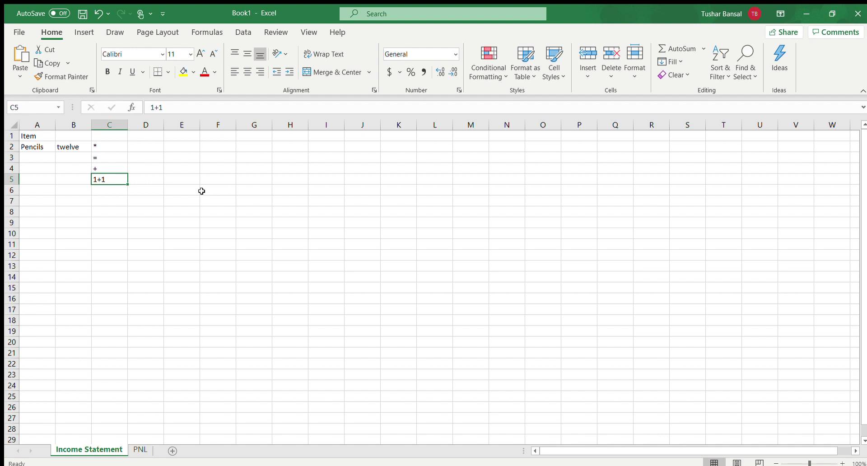
left_click(157, 176)
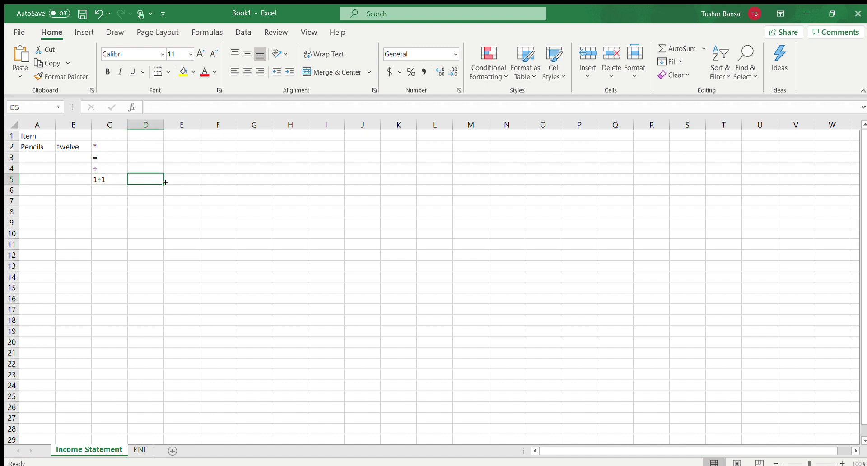
left_click(111, 181)
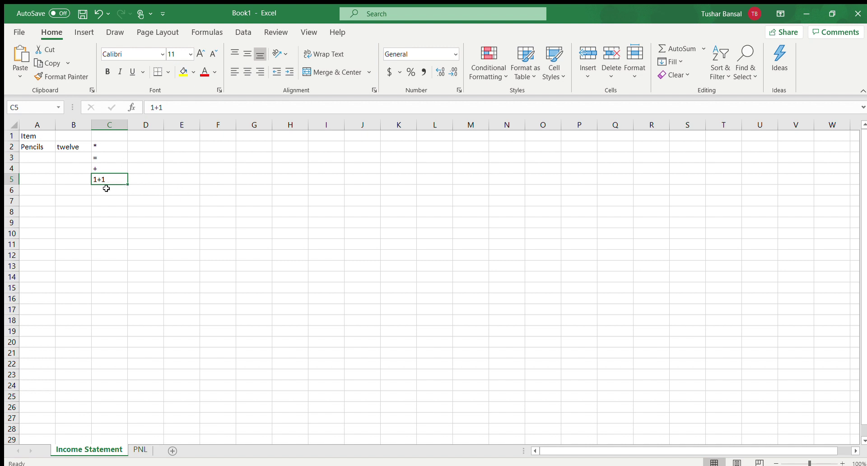
Overwrite the content of C5 with "fldl", and undo that entry
type("fldl")
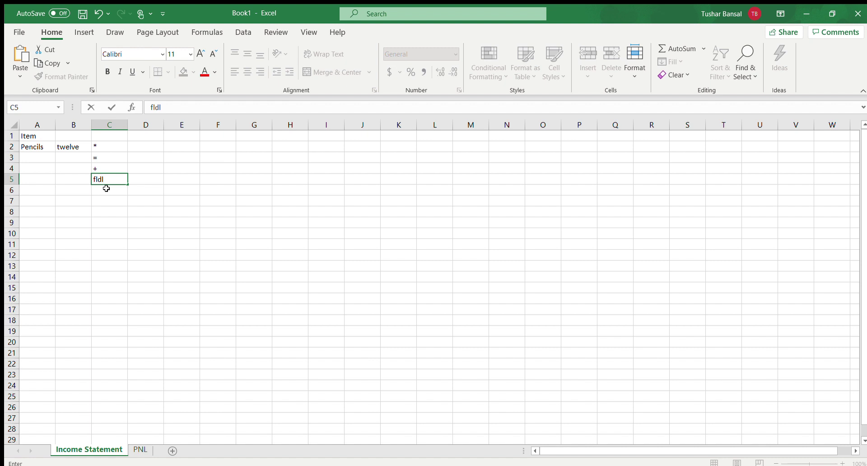
left_click(120, 202)
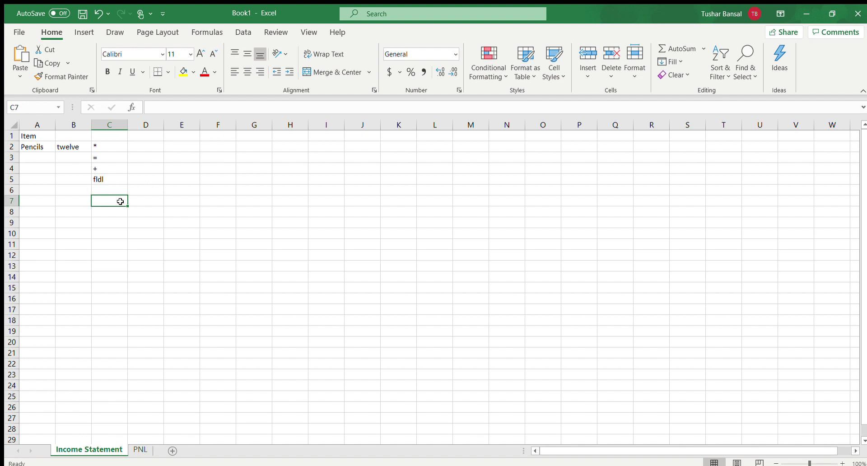
key("ctrl+z")
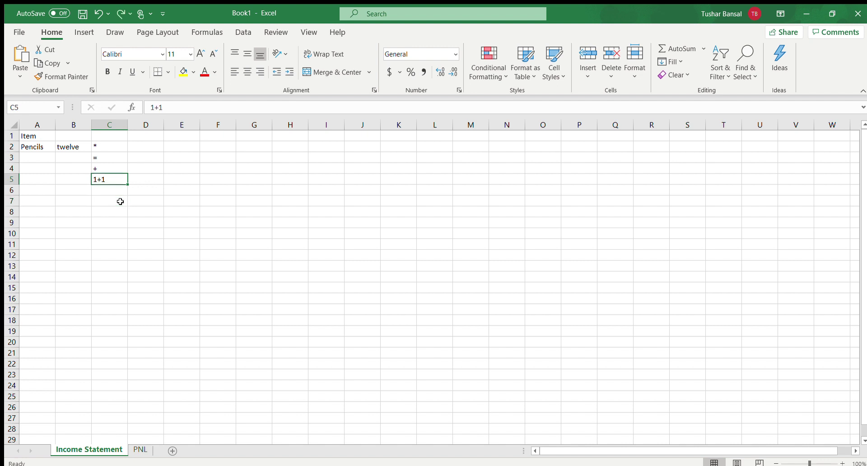
left_click(277, 230)
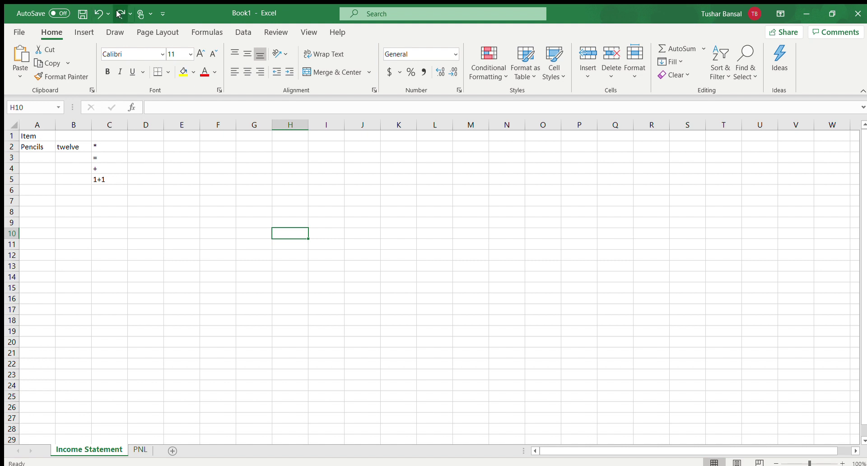
Edit the existing text in C5 so that it reads 12+1
left_click(109, 180)
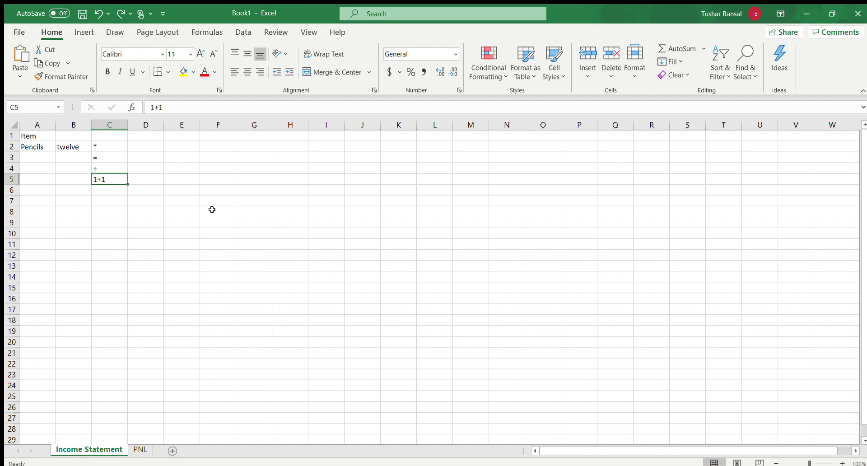
left_click(165, 106)
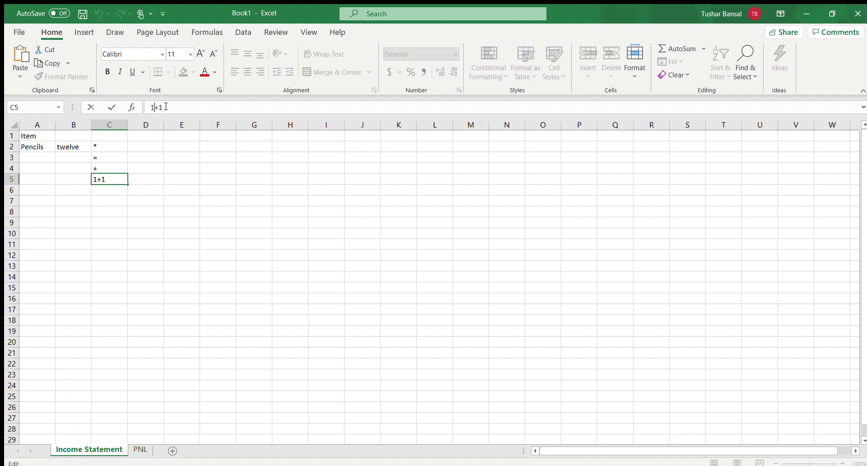
type("2")
key("Return")
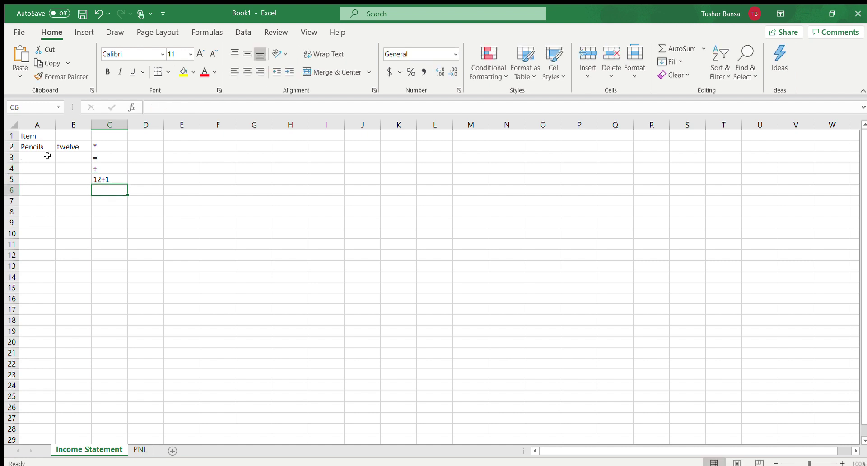
Insert "Number of" before the existing word in A2 so the entry reads "Number of Pencils"
left_click(35, 148)
left_click(151, 108)
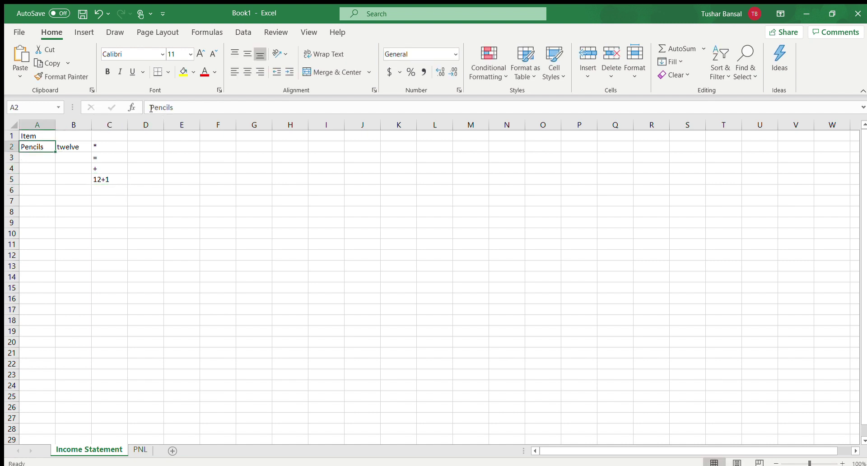
type("Number of")
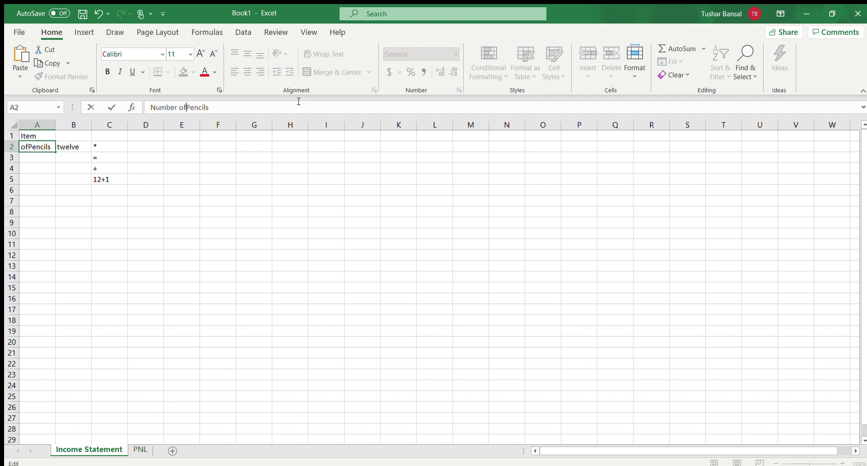
left_click(226, 221)
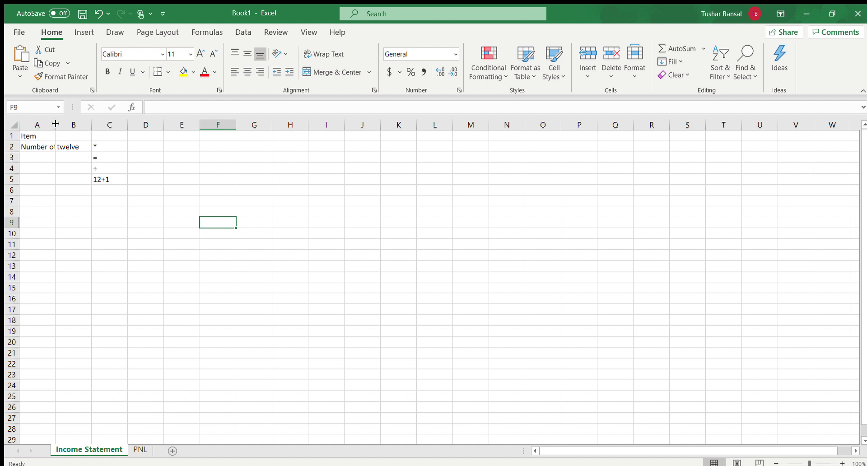
Widen column A and autofit it to its longest entry, and slightly reduce the height of row 3
left_click_drag(55, 124, 91, 124)
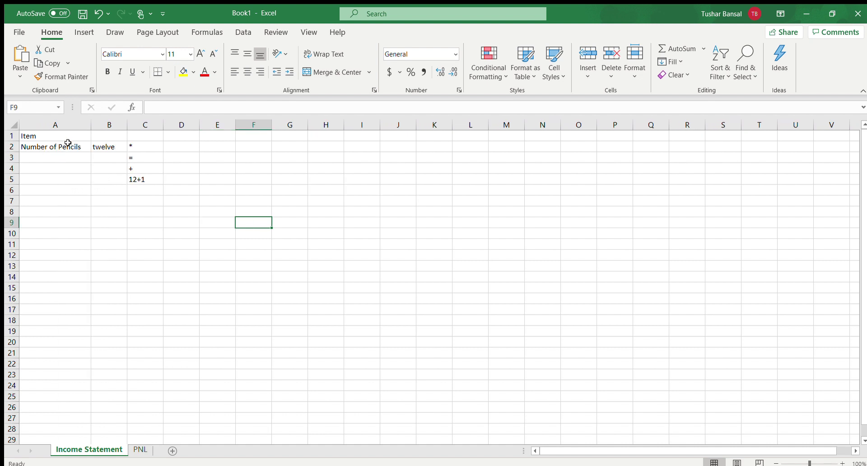
double_click(92, 124)
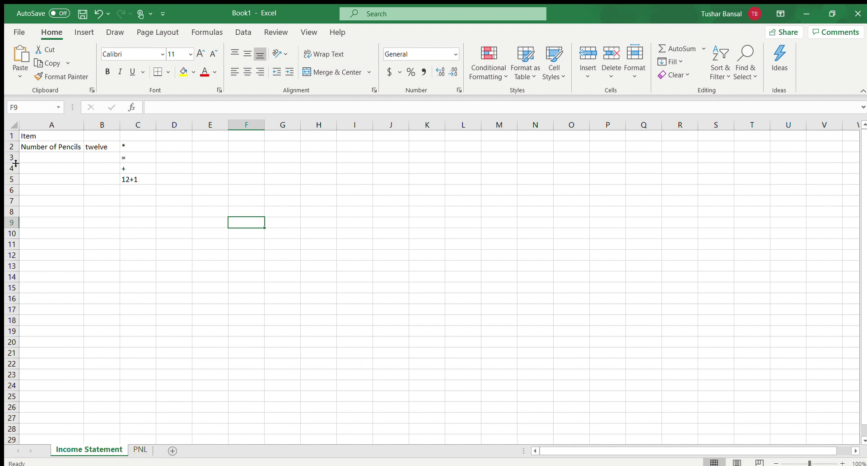
mouse_move(15, 161)
left_mouse_down()
mouse_move(14, 170)
mouse_move(15, 163)
left_mouse_up()
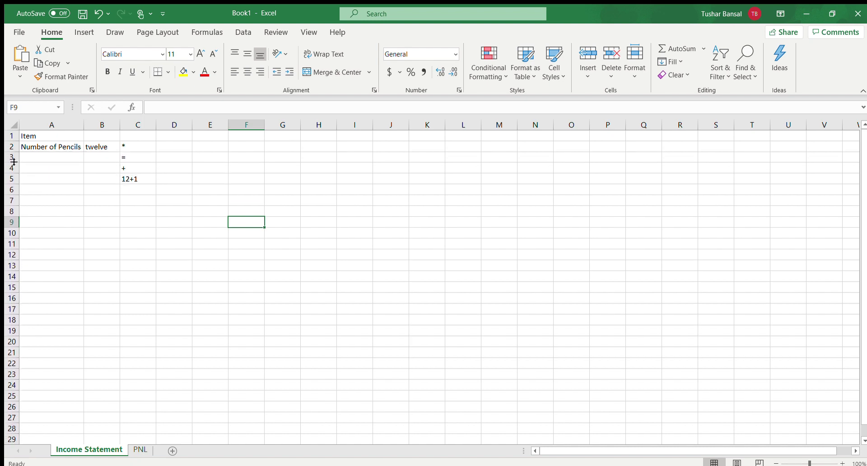
left_click(92, 222)
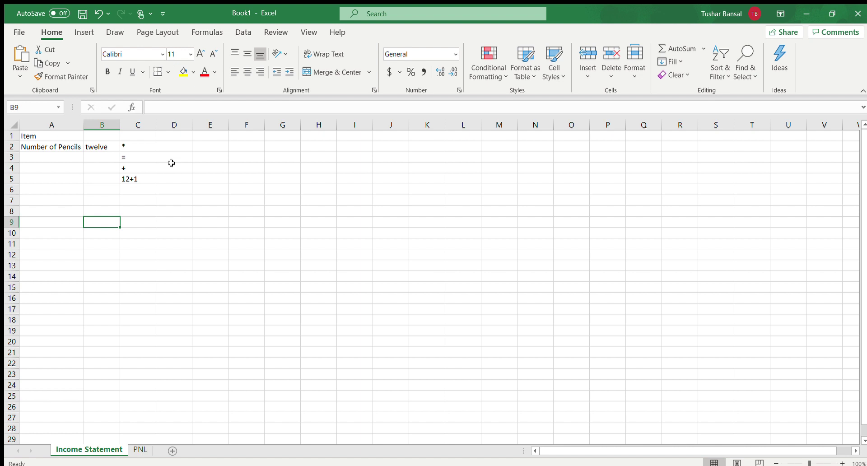
Save the workbook to the Desktop folder as an Excel Workbook (*.xlsx) named "Example"
left_click(18, 32)
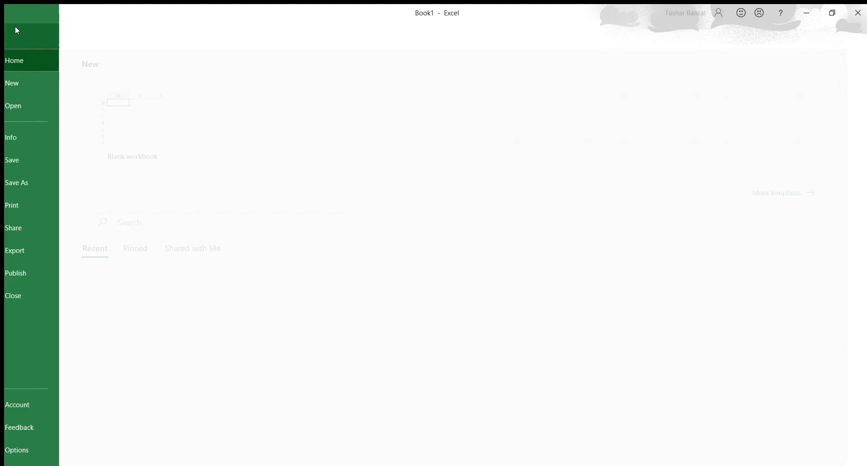
left_click(47, 182)
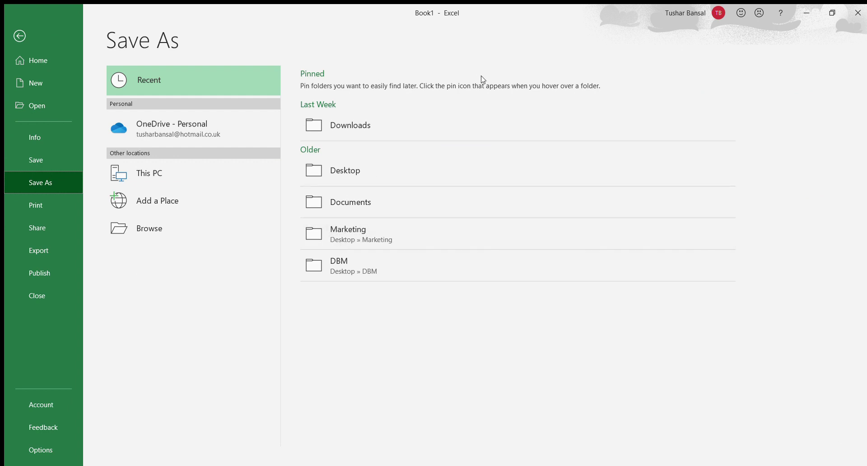
left_click(464, 163)
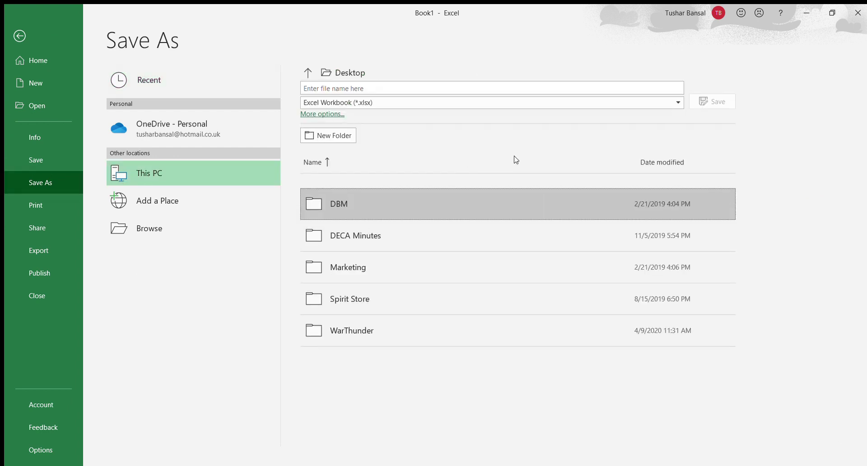
left_click(380, 89)
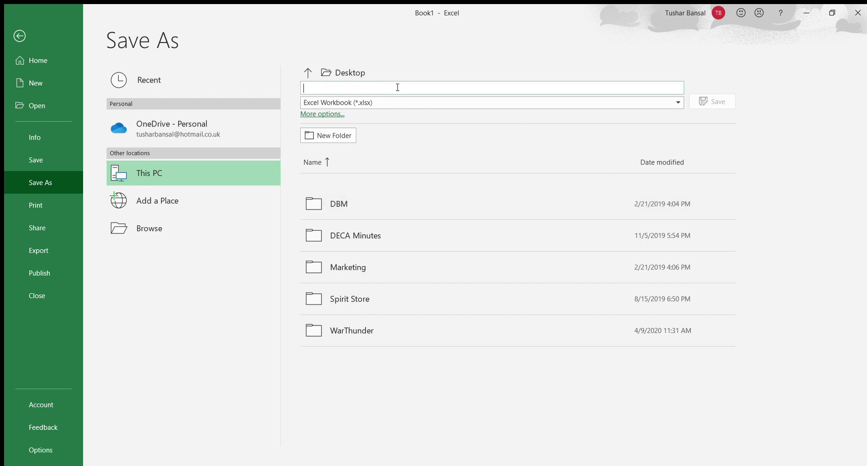
type("Example")
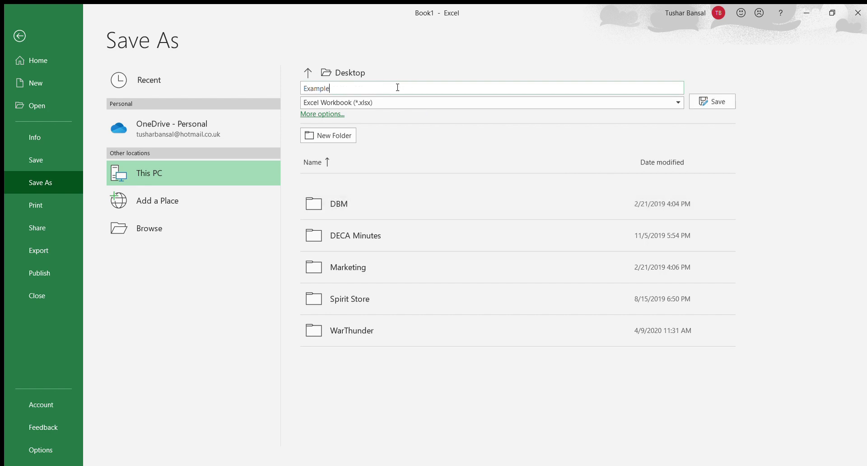
left_click(462, 61)
left_click(713, 100)
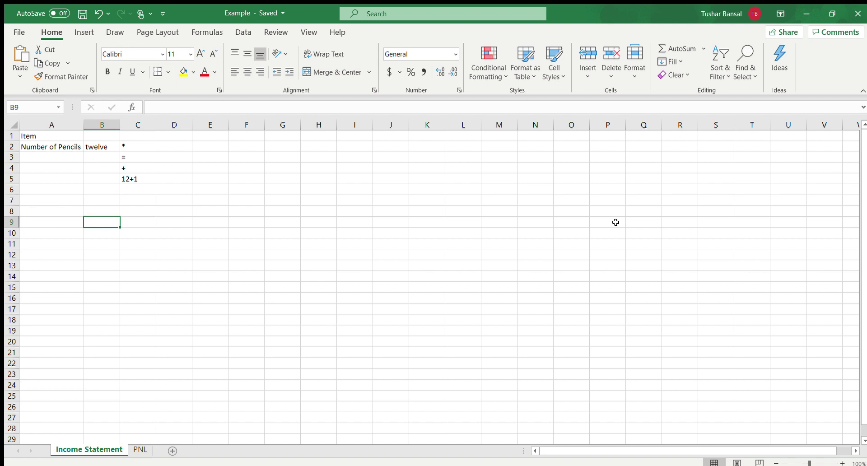
Enter "hello" in B9 and "hi" in B10
type("hello")
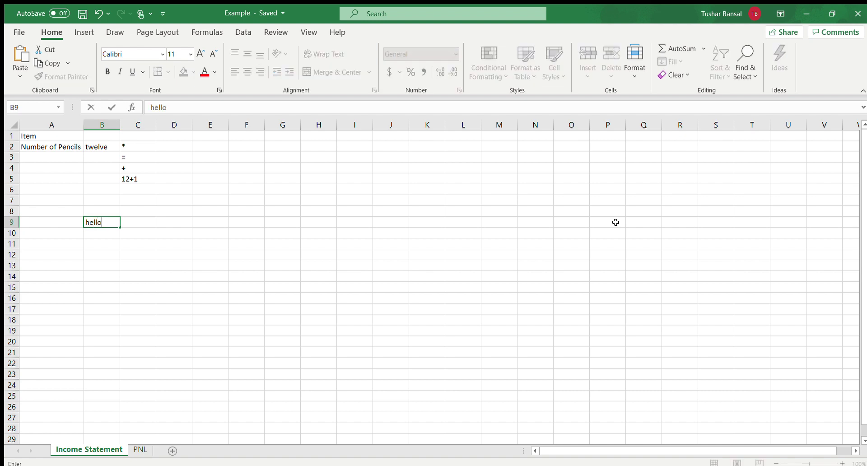
key("Return")
type("hi")
key("Return")
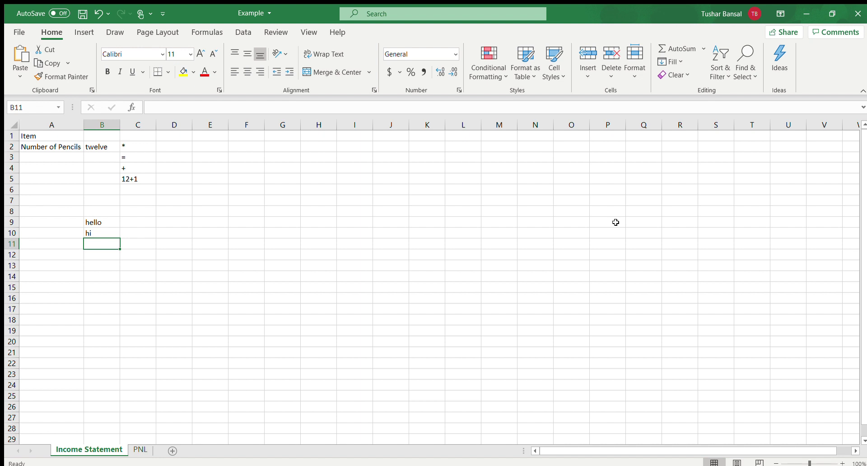
Save the new entries to the existing Example workbook
key("ctrl+s")
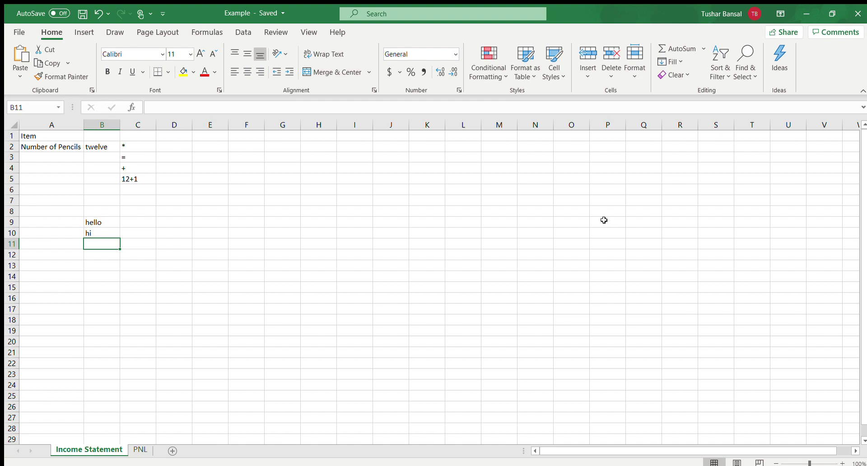
left_click(14, 35)
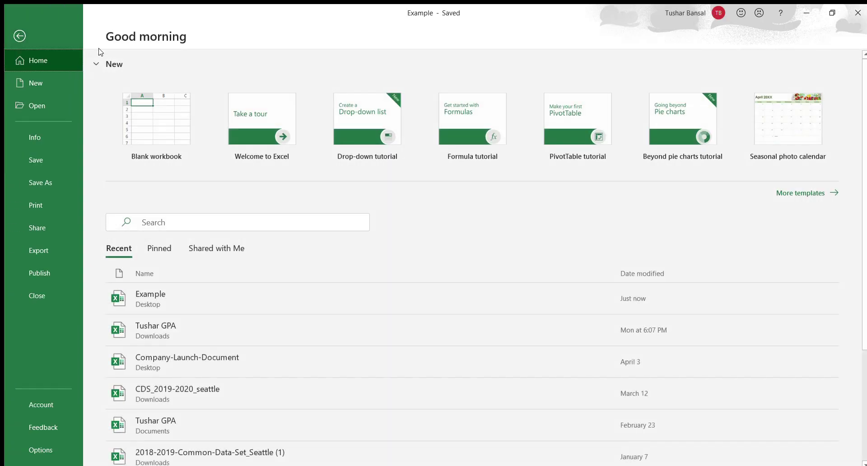
left_click(35, 160)
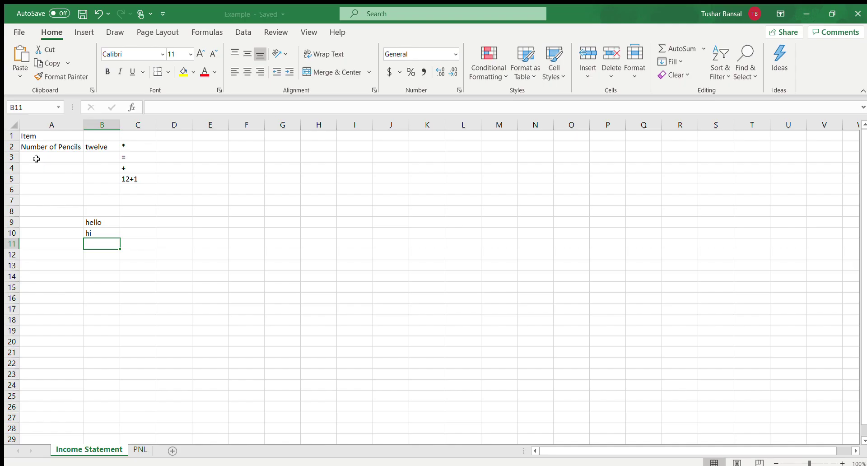